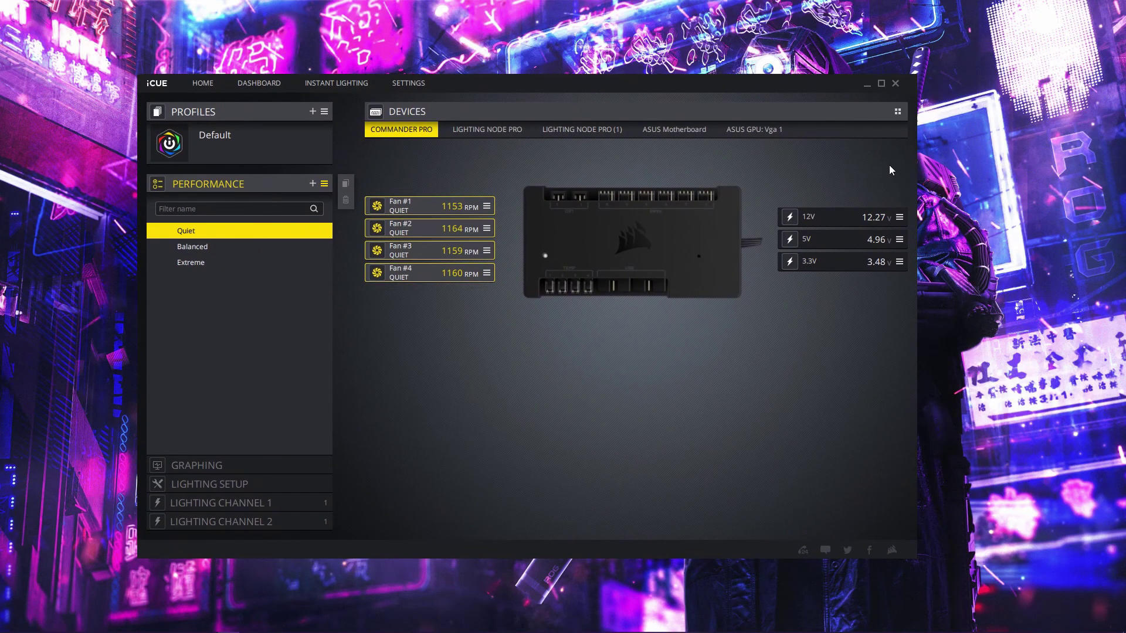
click(881, 84)
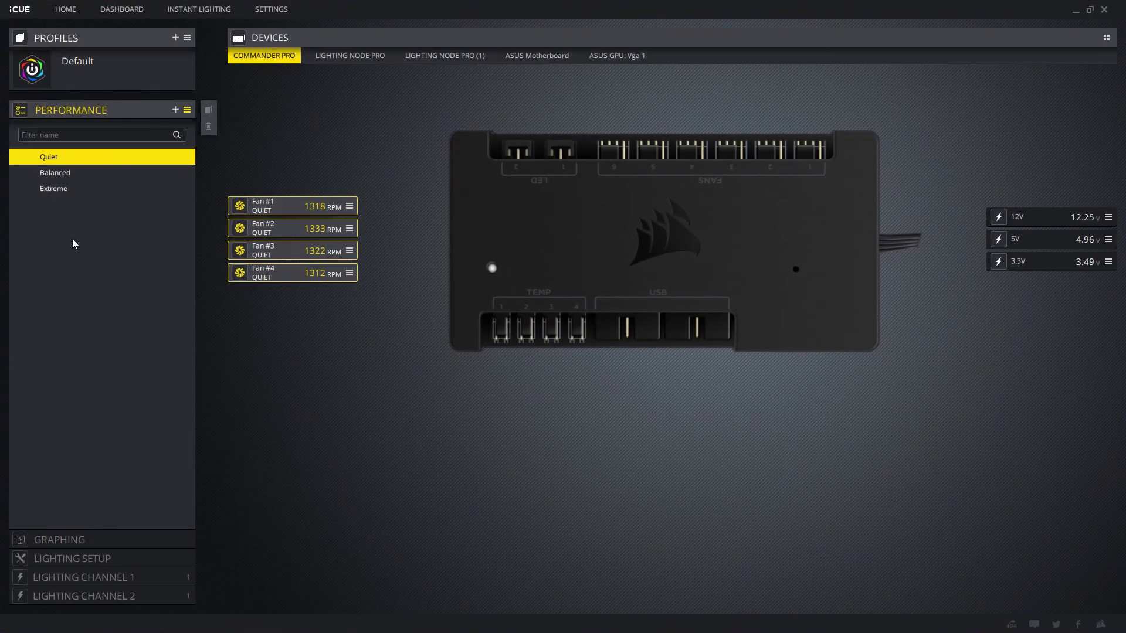
click(77, 9)
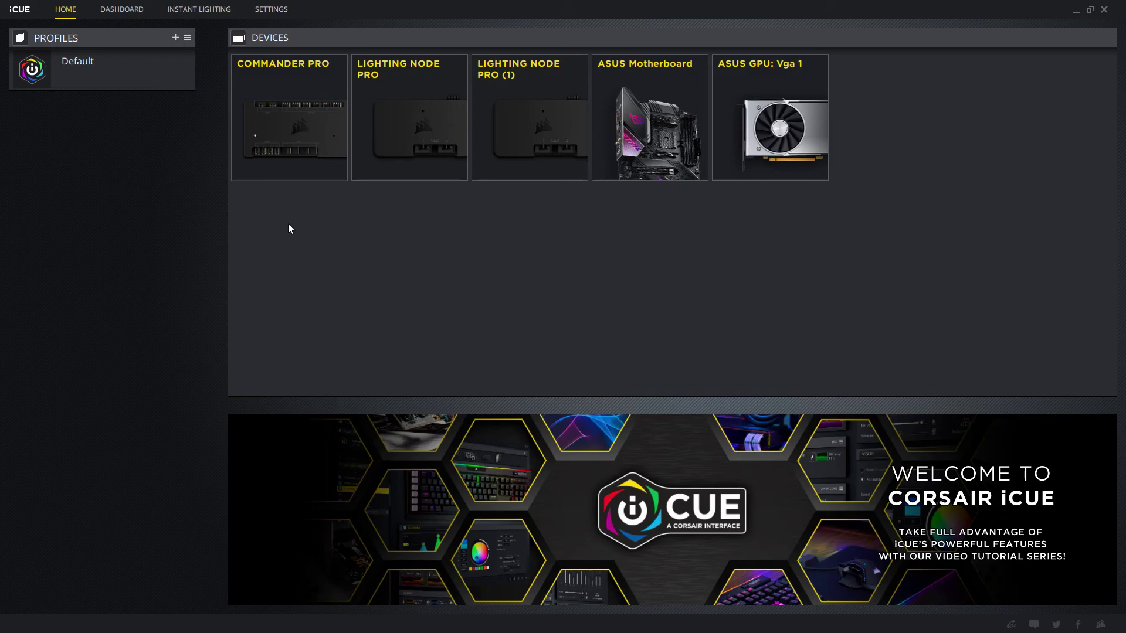
click(275, 131)
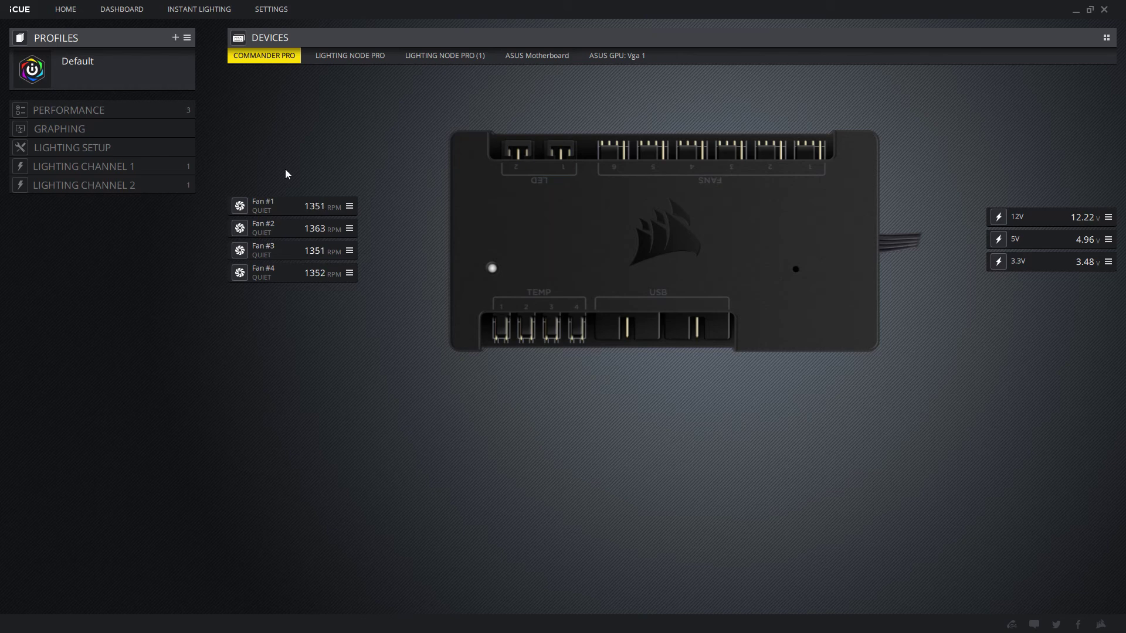
Show the Fan #1 speed graph, which reads about 1130 RPM over one minute.
click(124, 128)
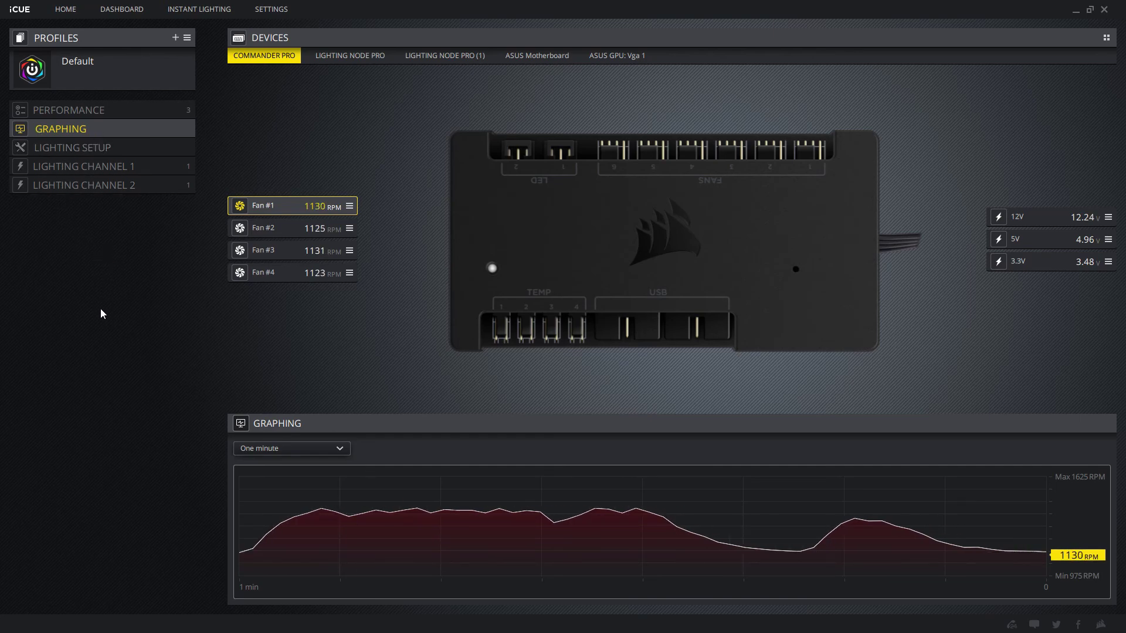
Add a new custom preset under Performance and rename Custom 1 to 3950X.
click(95, 108)
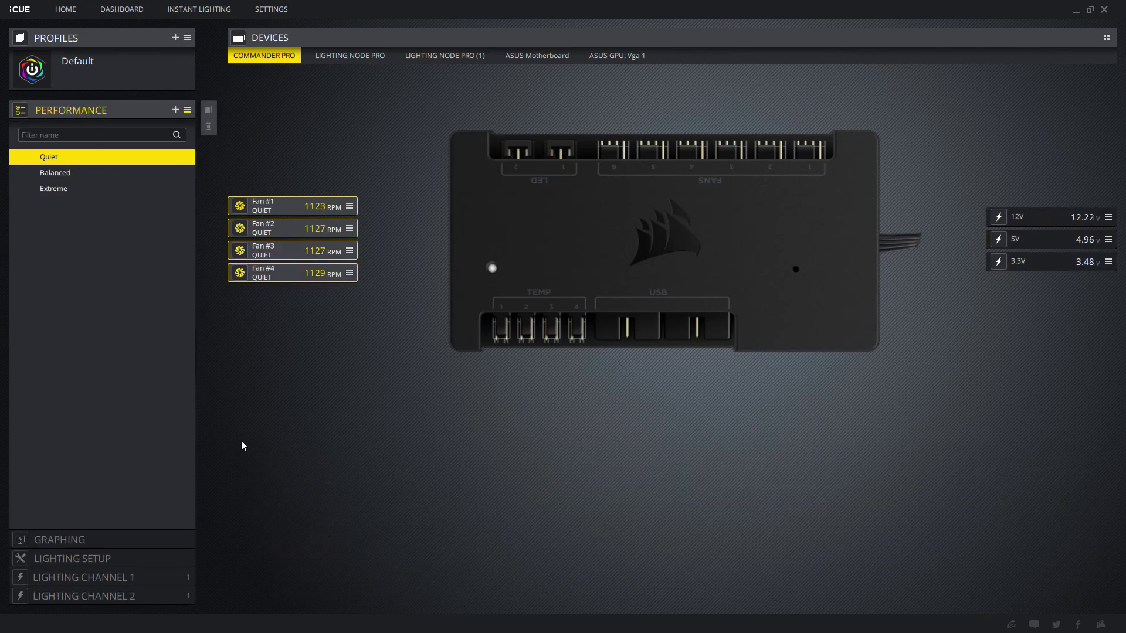
click(174, 111)
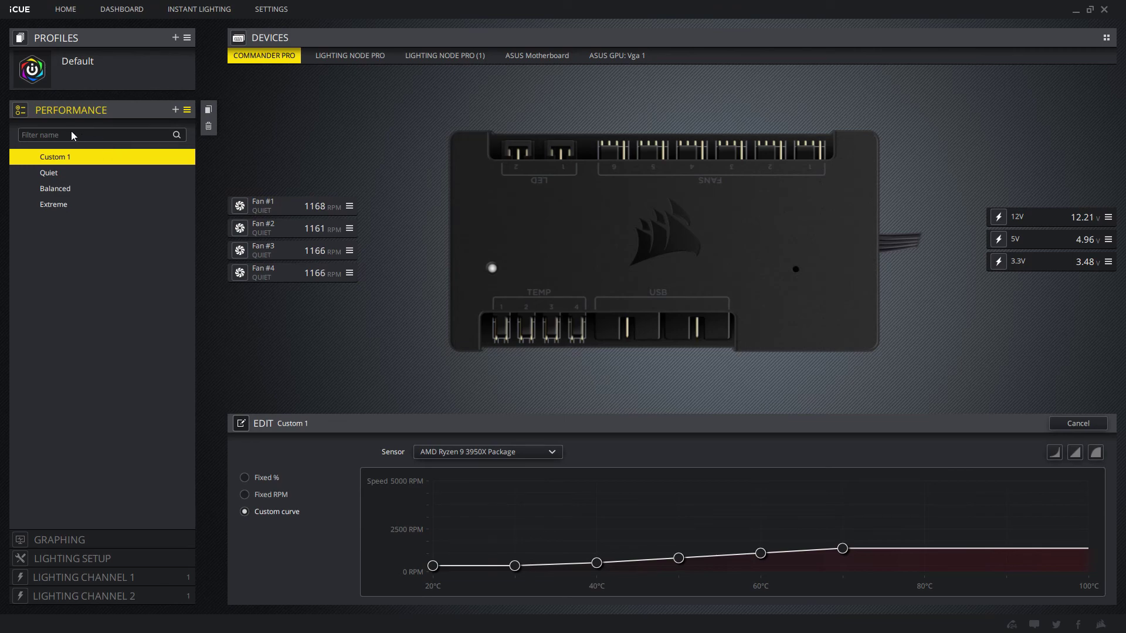
double_click(87, 156)
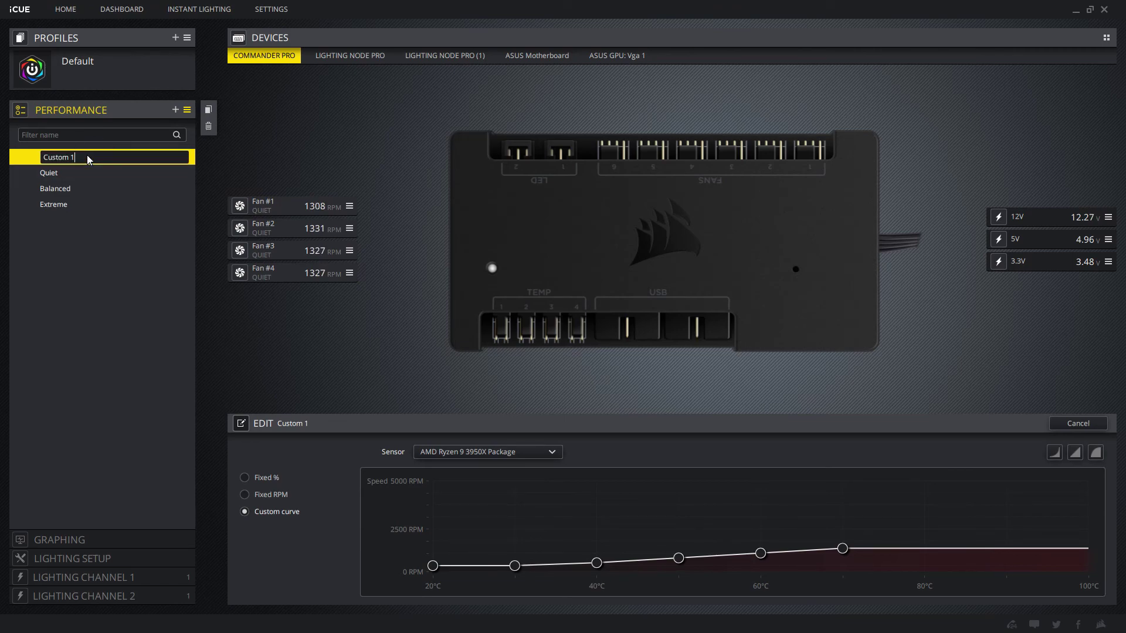
key(BackSpace)
key(BackSpace)
key(BackSpace)
key(BackSpace)
key(BackSpace)
text(3950)
Confirm the 3950X name and keep AMD Ryzen 9 3950X Package as the curve's sensor.
click(90, 363)
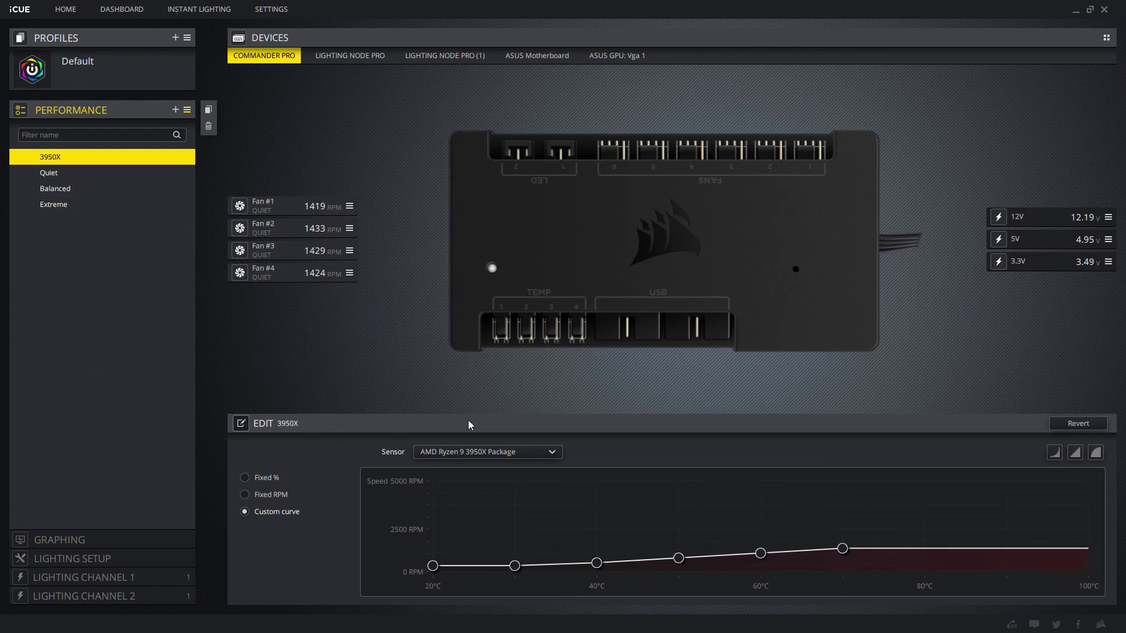
click(550, 454)
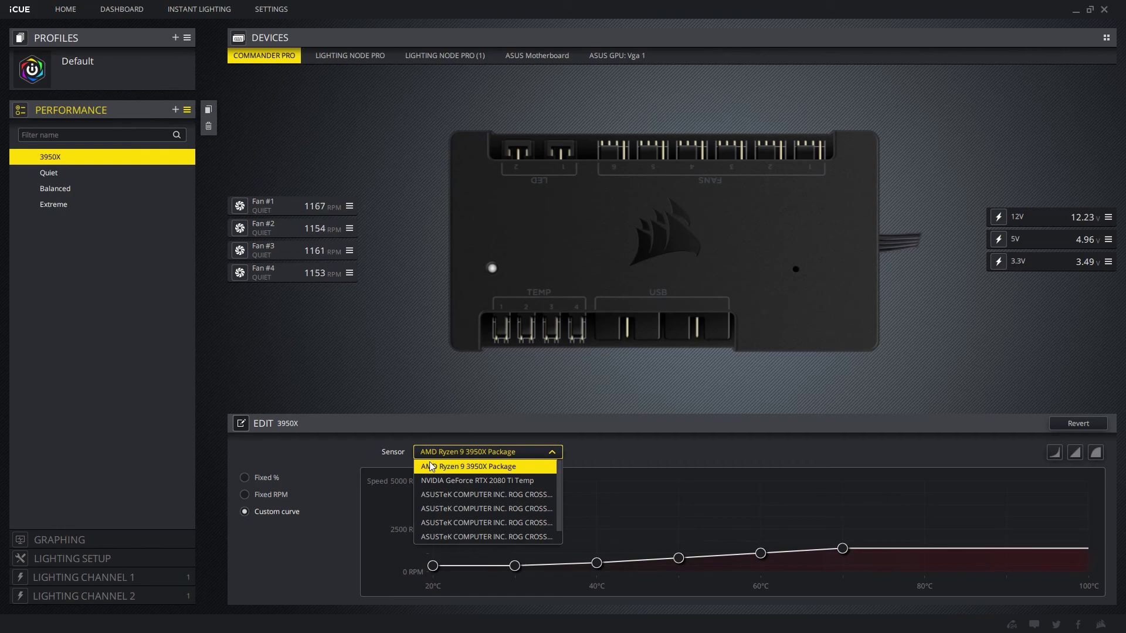
click(523, 454)
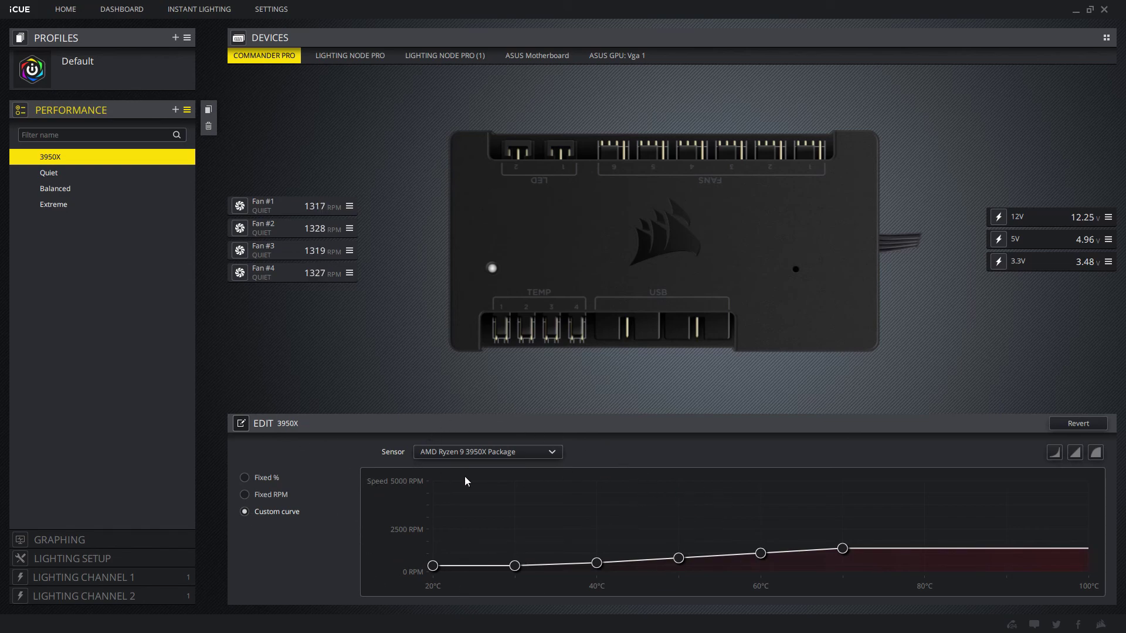
Assign the 3950X preset to the Fan #1, #2, #3 and #4 tiles.
click(291, 205)
click(284, 234)
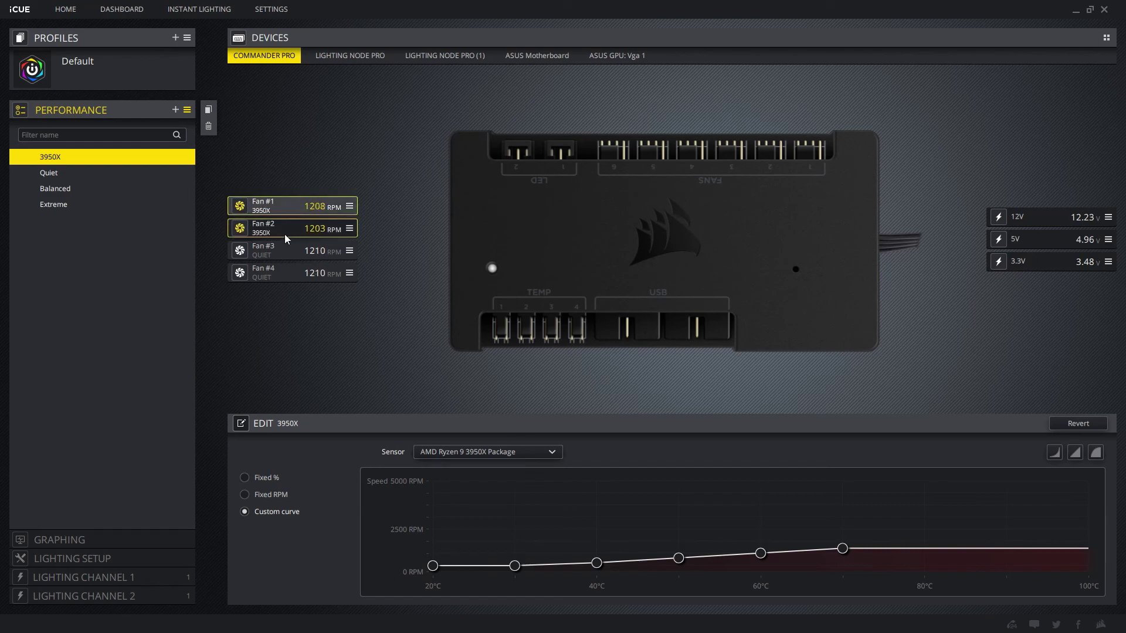
click(280, 247)
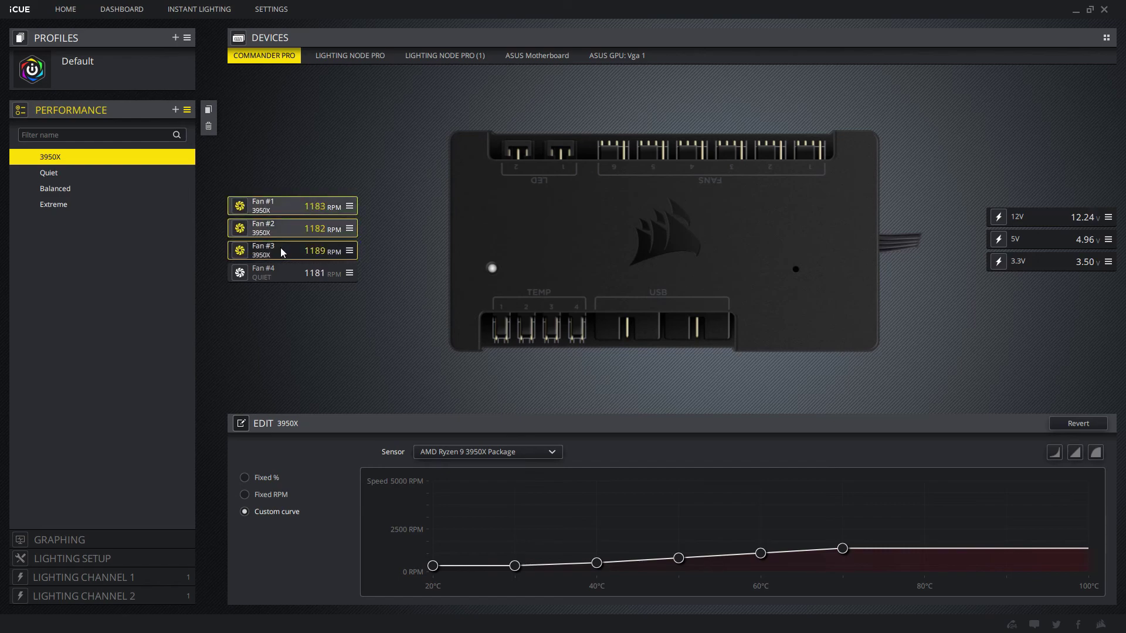
click(289, 279)
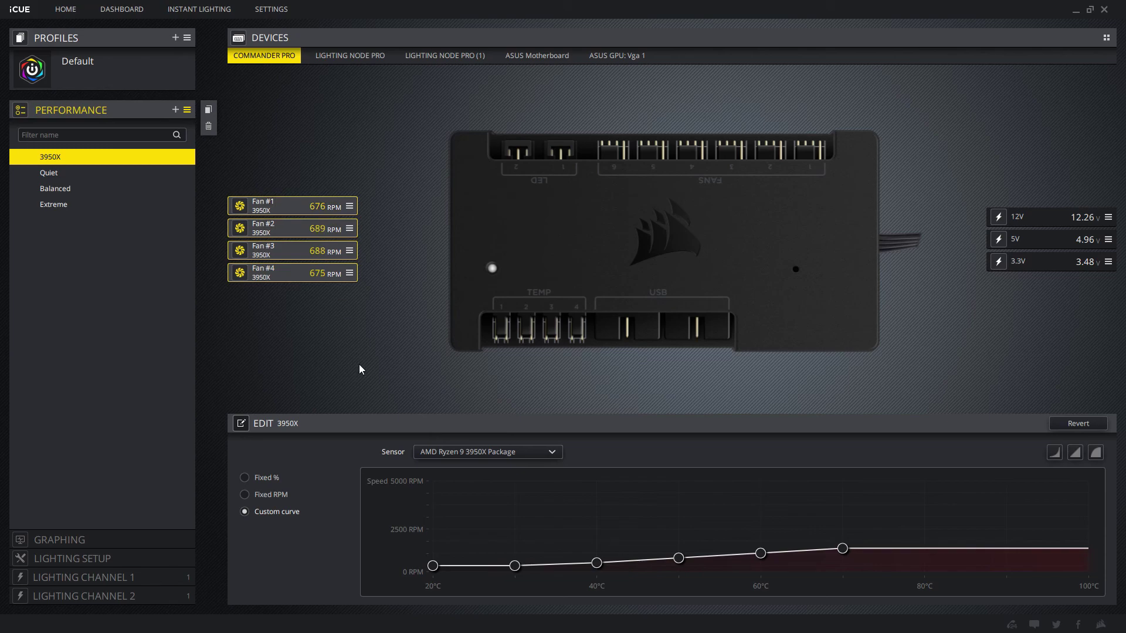
Select the Quiet preset and apply it to Fans #1 through #4.
click(89, 177)
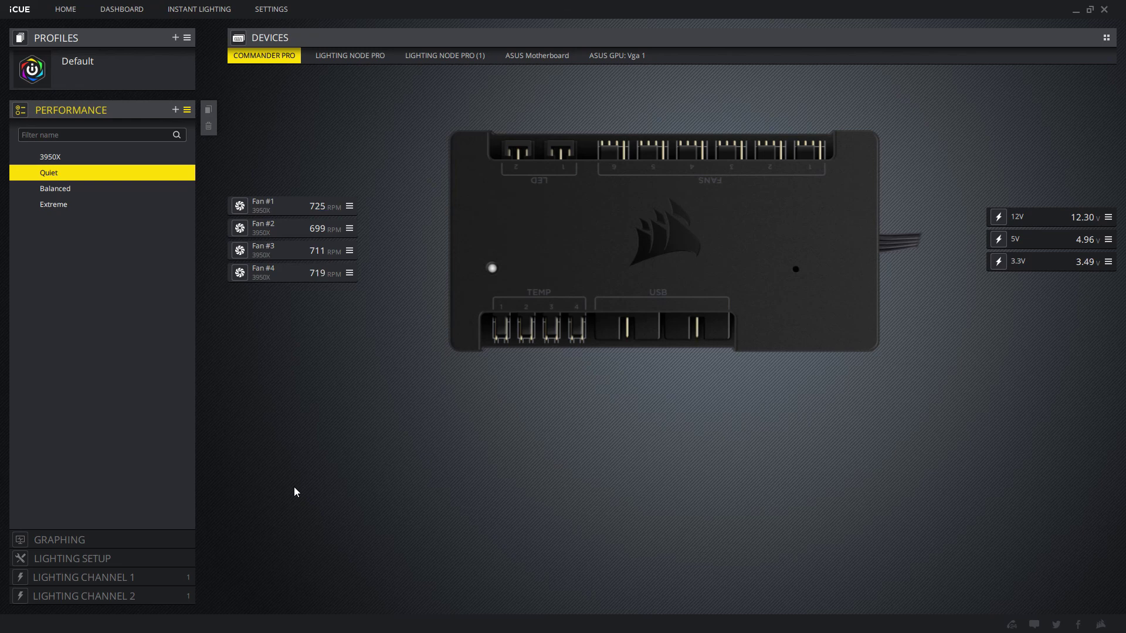
click(277, 210)
click(279, 226)
click(289, 253)
click(289, 271)
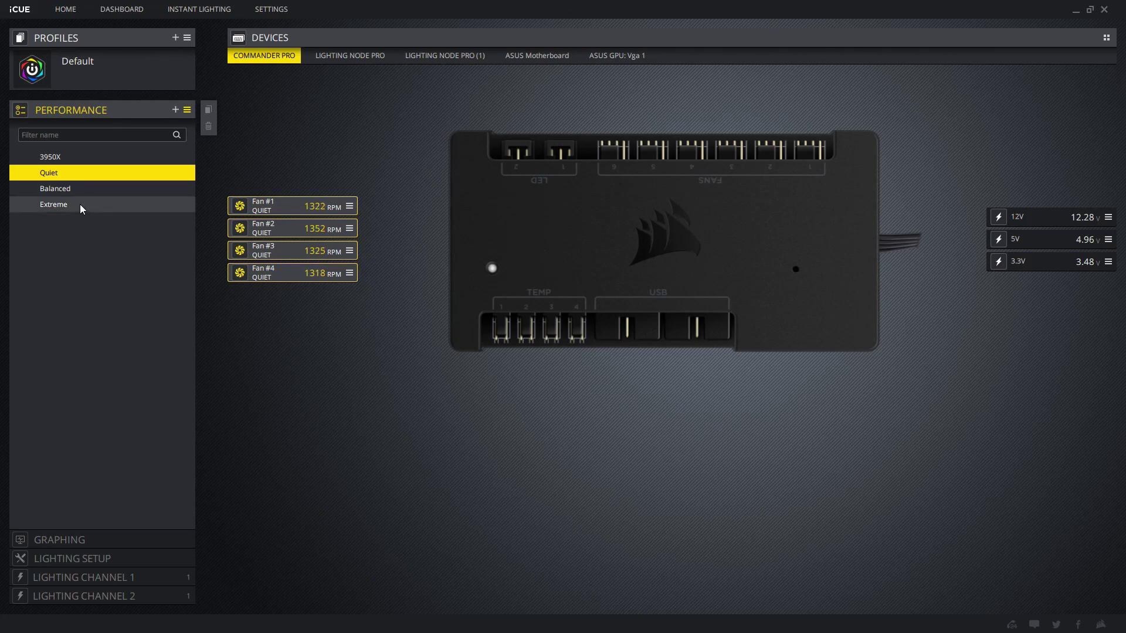
Select the Extreme preset and apply it to Fans #1 through #4.
click(66, 208)
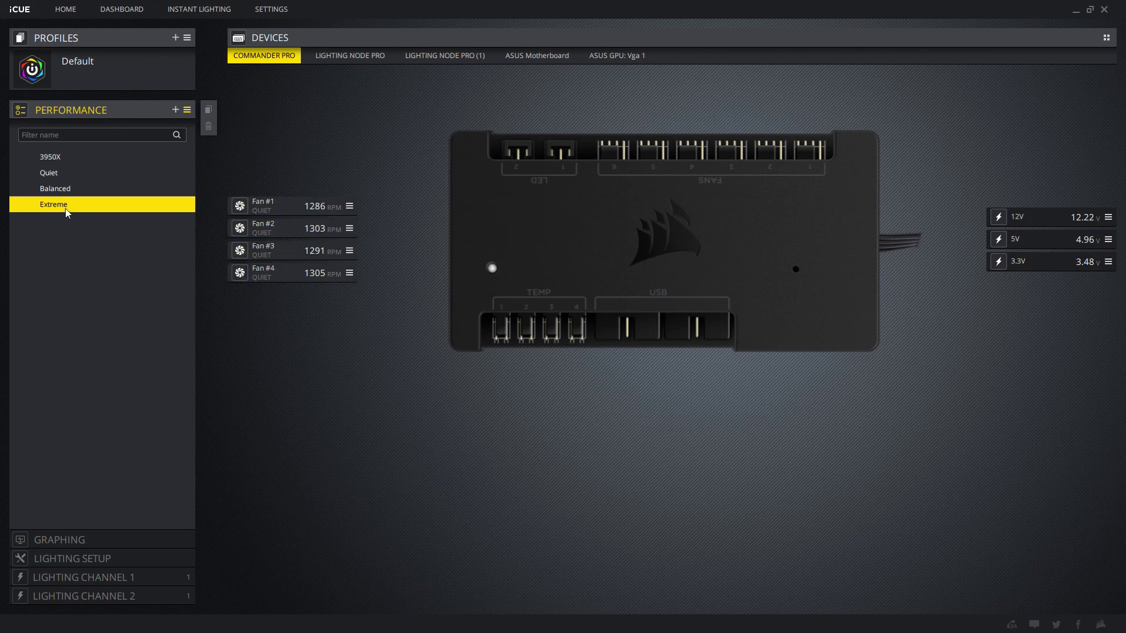
click(284, 210)
click(290, 235)
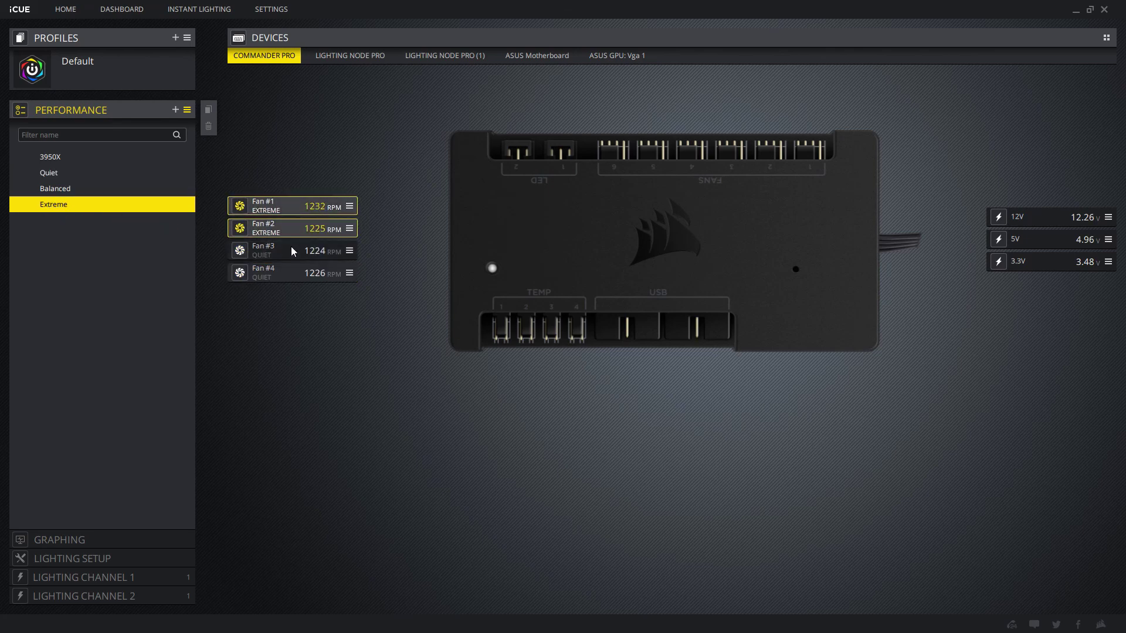
click(291, 246)
click(290, 272)
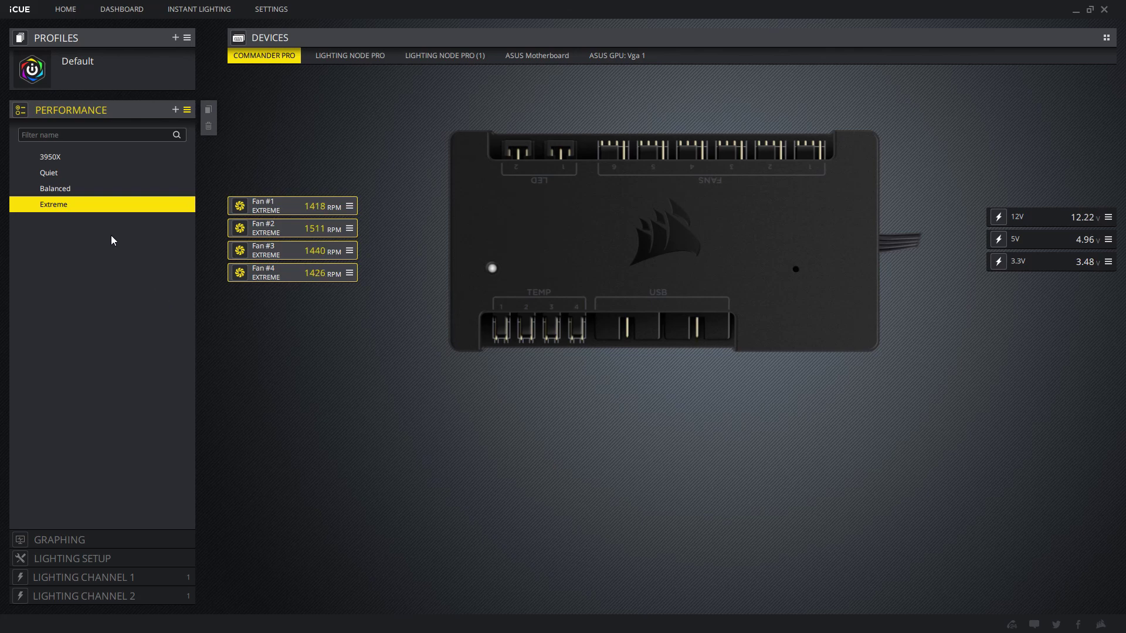
Select the 3950X preset and apply it to Fans #1 through #4.
click(63, 154)
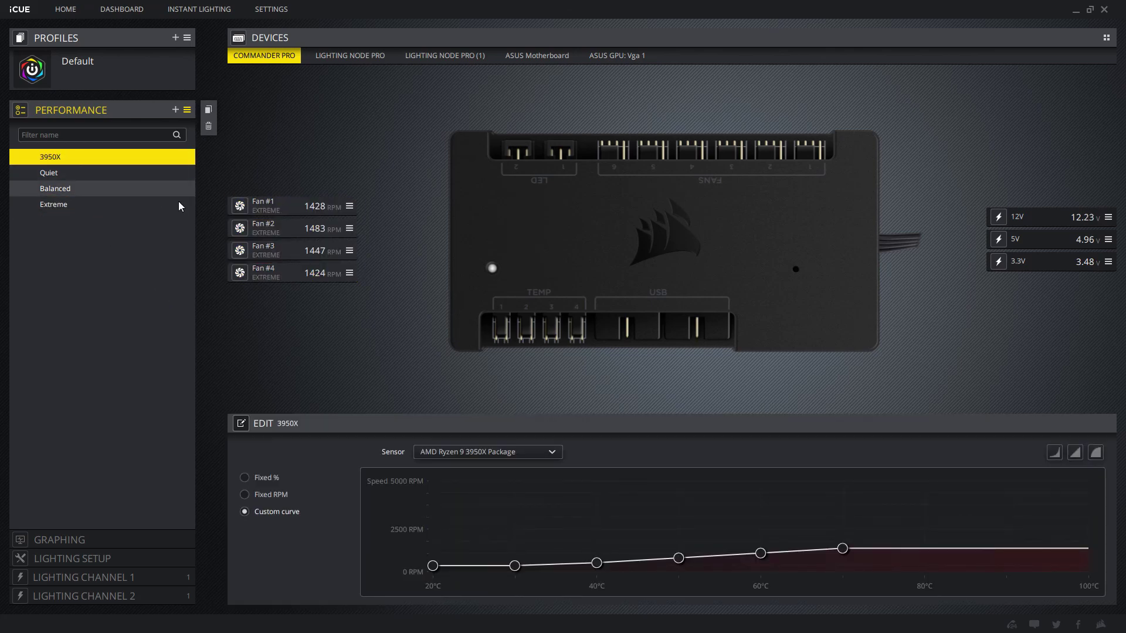
click(286, 205)
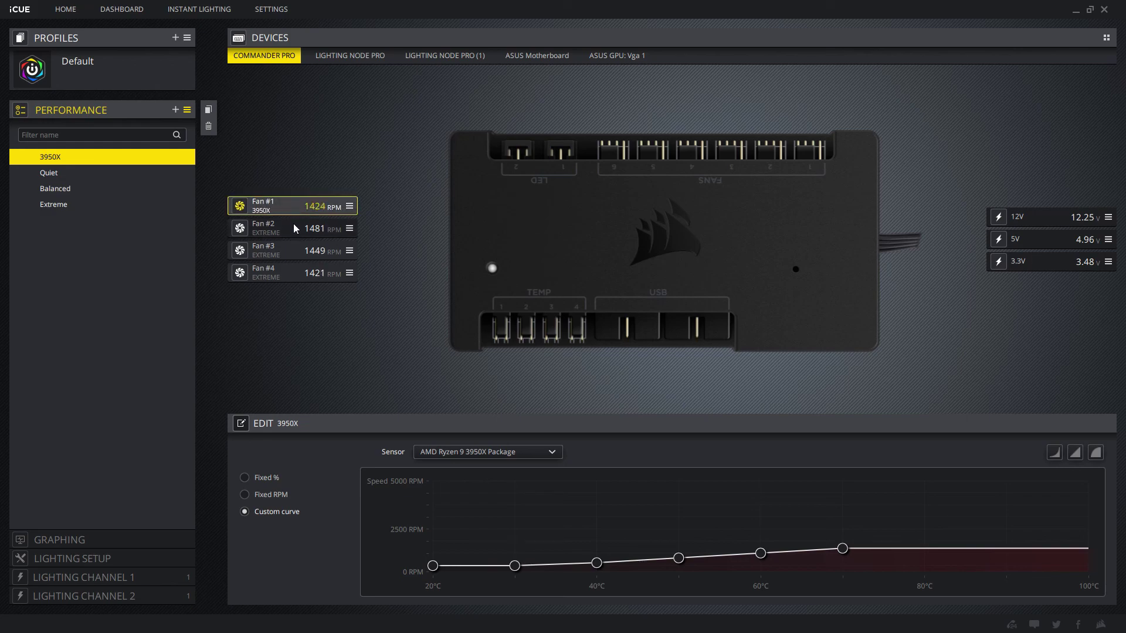
click(294, 227)
click(299, 249)
click(297, 274)
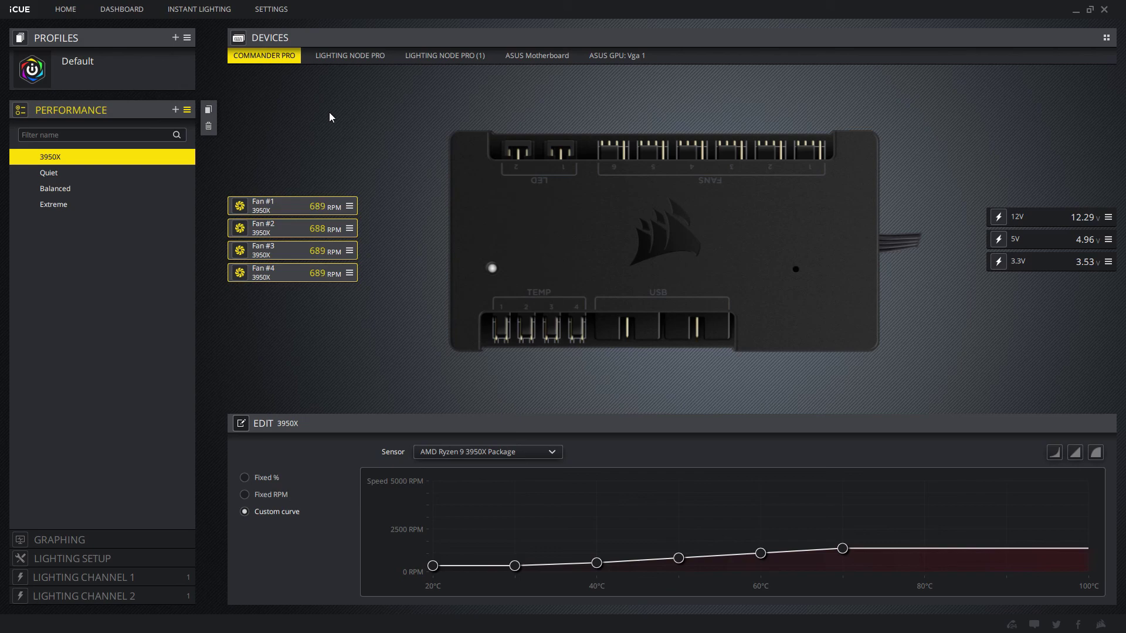
Drag the iCUE title bar down to restore the maximized window to a smaller size.
drag(438, 5, 487, 98)
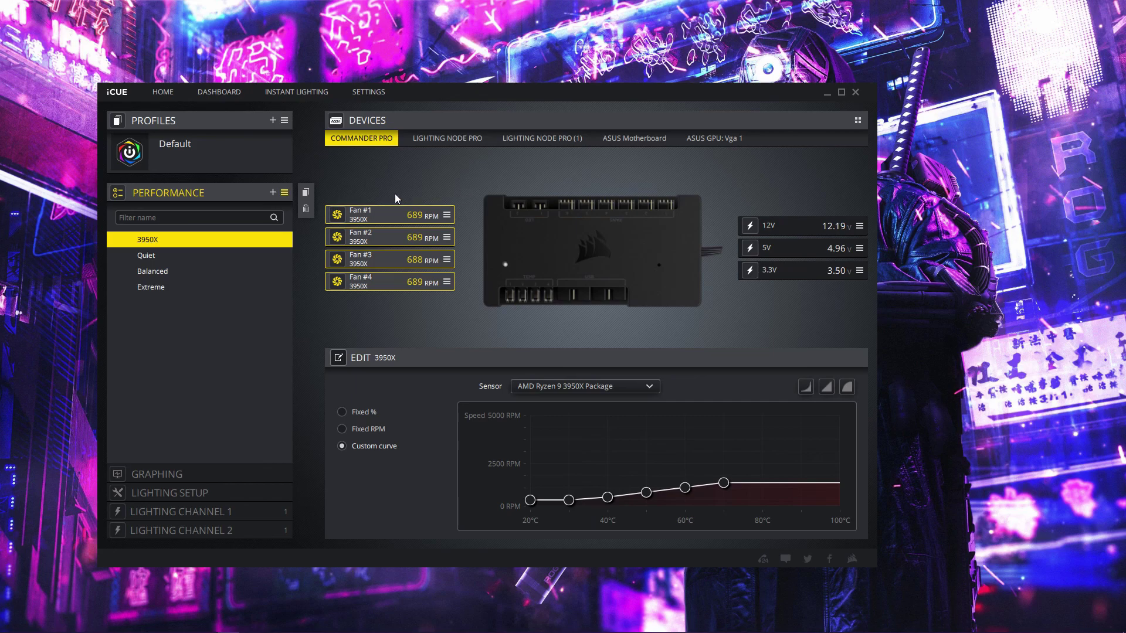